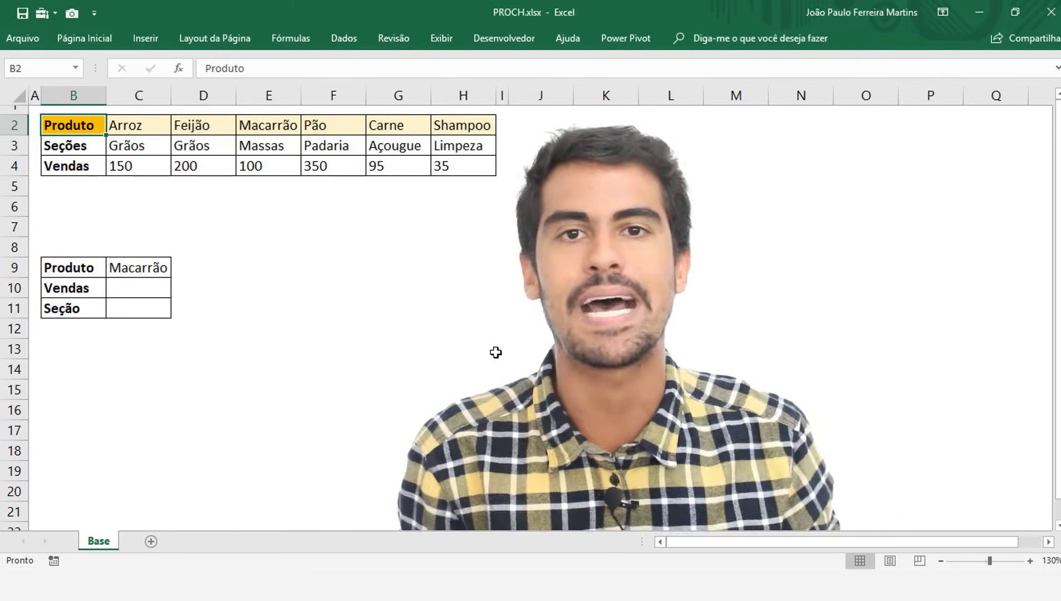
Walk through the Produto header row, from Arroz across Pão to Shampoo.
left_click(493, 350)
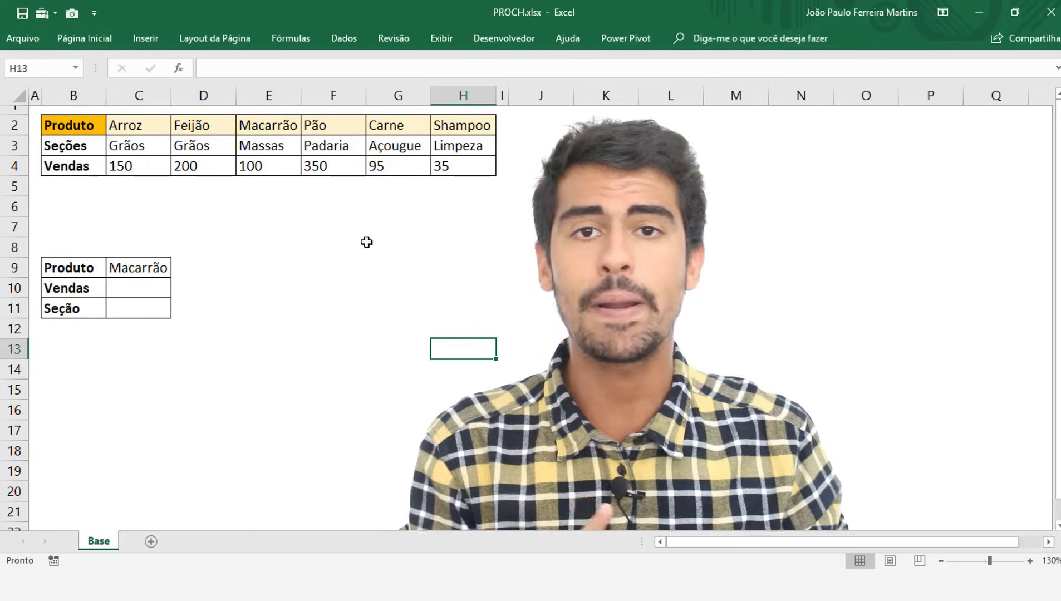
left_click(87, 123)
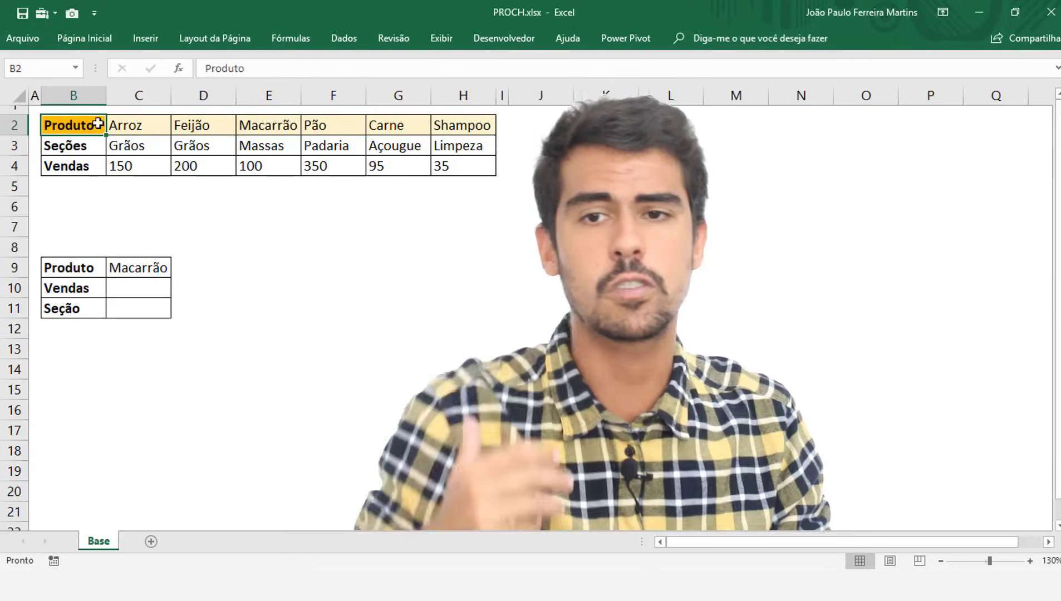
left_click(127, 128)
left_click(210, 131)
left_click(253, 129)
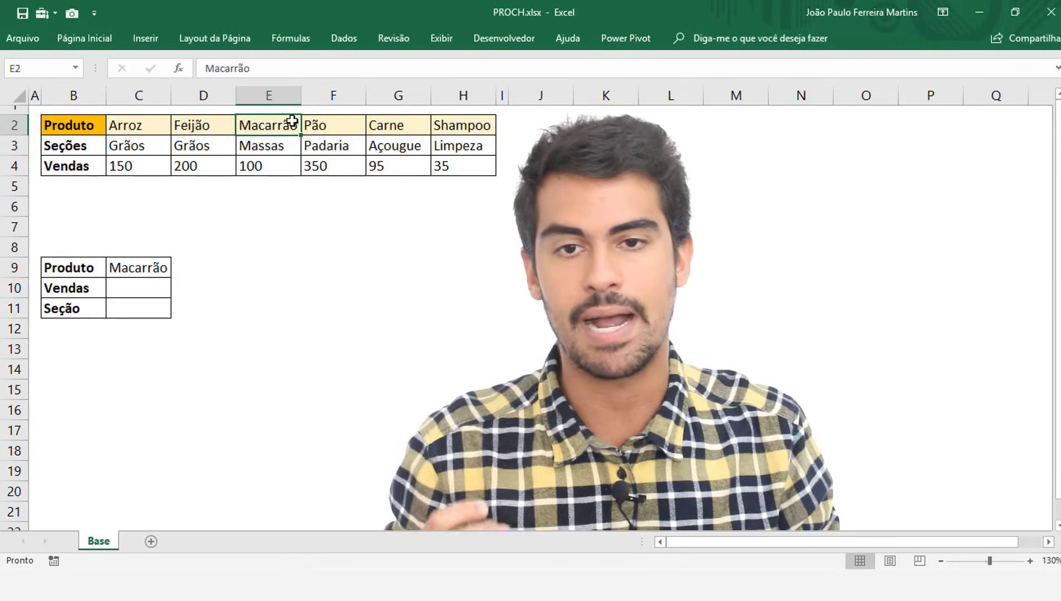
left_click(345, 126)
left_click(393, 123)
left_click(460, 132)
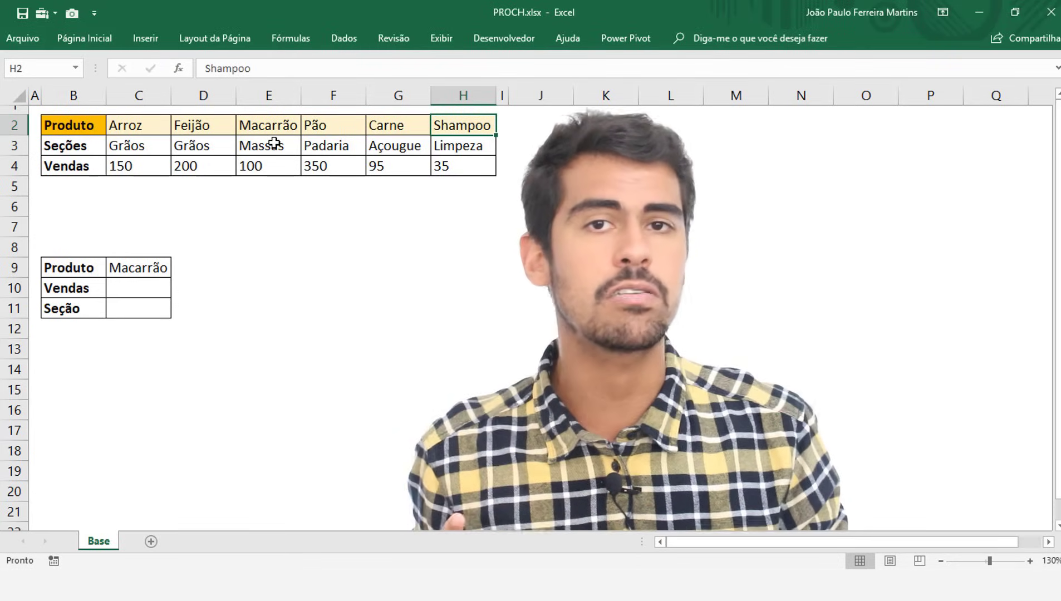
Highlight the Seções and sales rows, tracing Carne down to its sales value 95.
left_click(85, 147)
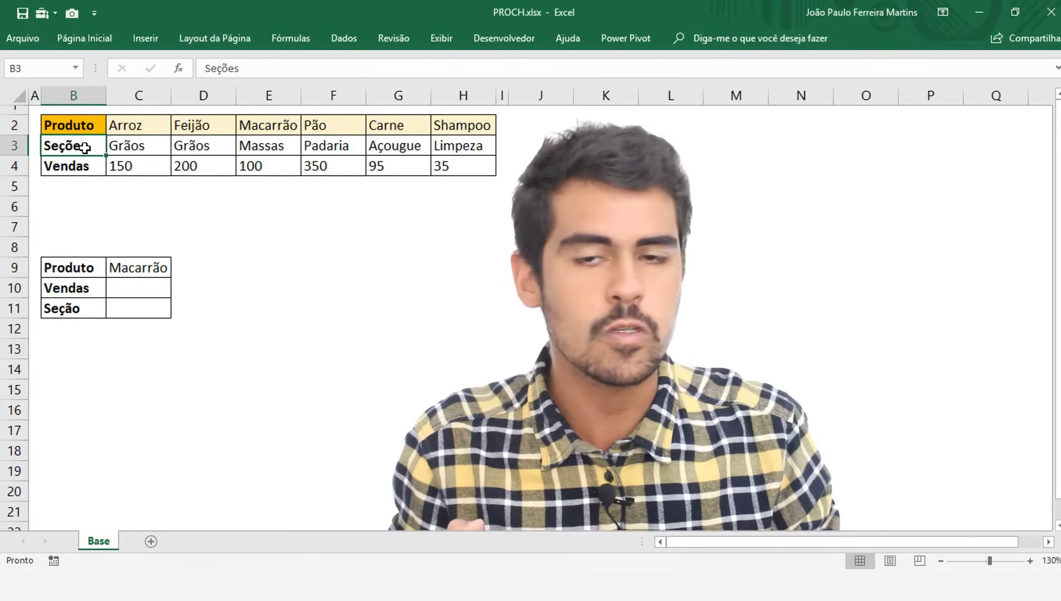
left_click_drag(130, 143, 456, 145)
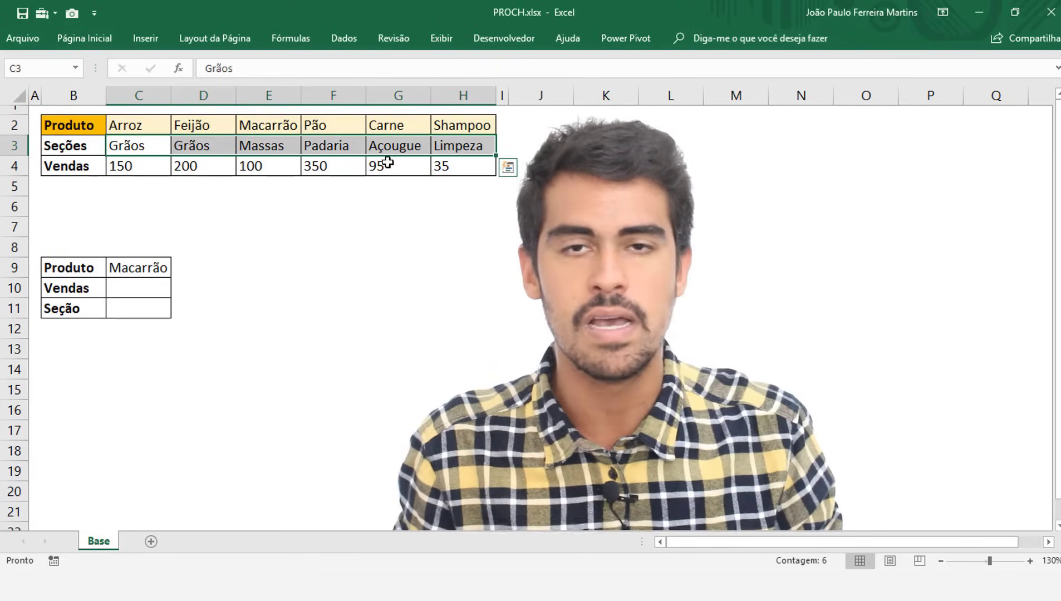
left_click_drag(139, 168, 450, 173)
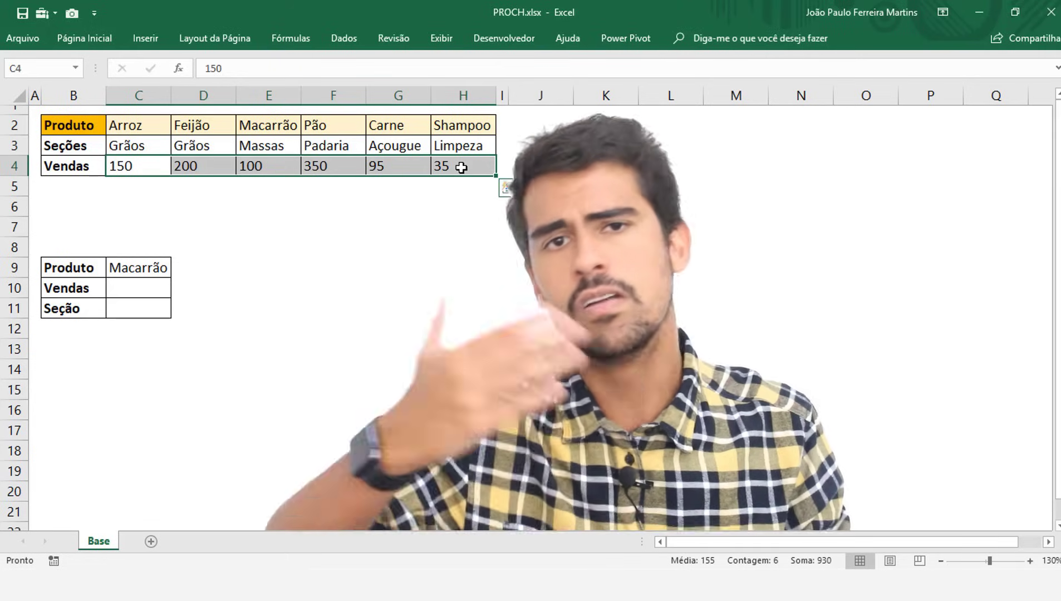
left_click(403, 125)
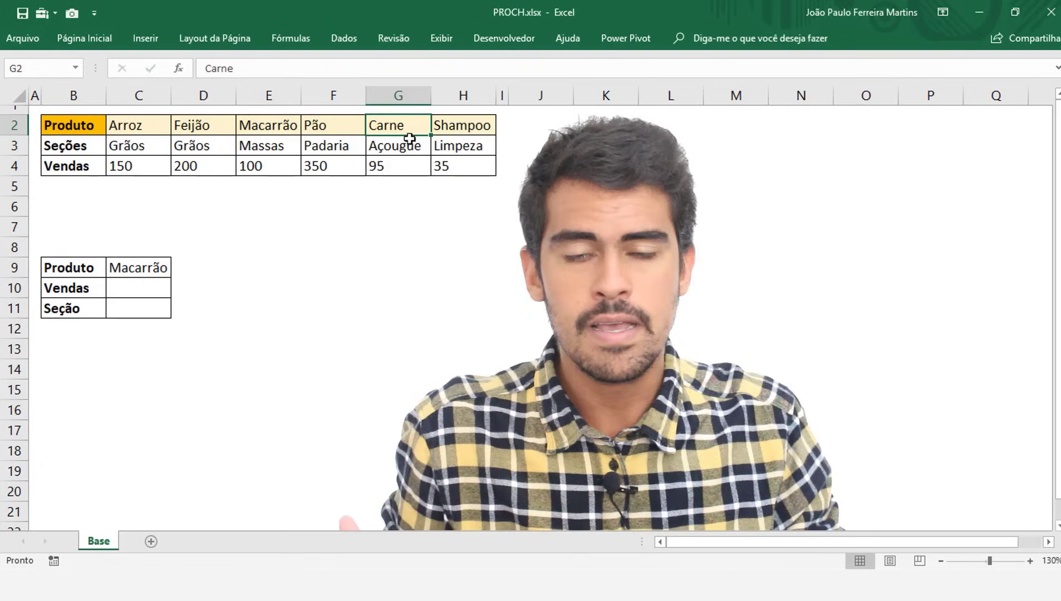
left_click(410, 146)
left_click(410, 165)
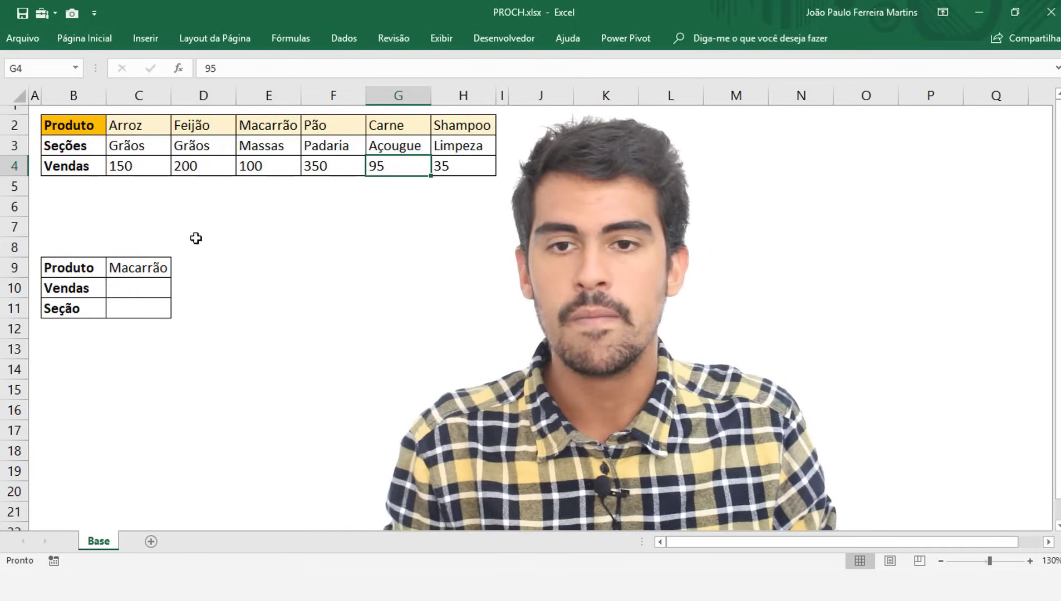
Mark the Produto/Vendas/Seção lookup block and preview the product list in C9 without changing it.
mouse_move(72, 278)
left_mouse_down()
mouse_move(130, 302)
mouse_move(81, 259)
mouse_move(130, 301)
mouse_move(131, 317)
mouse_move(77, 264)
left_mouse_up()
left_click(123, 263)
left_click(81, 271)
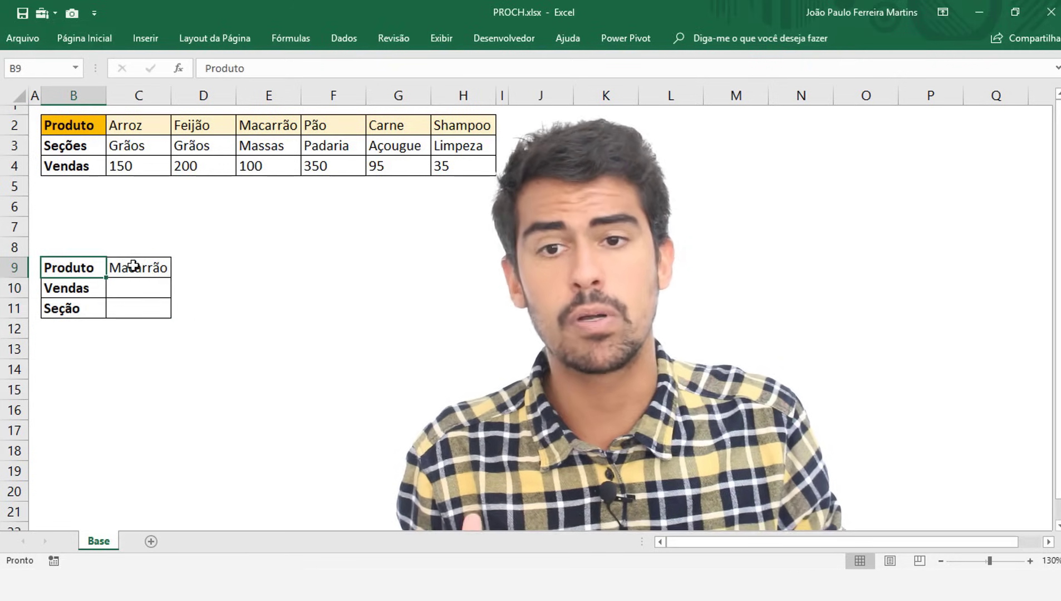
left_click(155, 270)
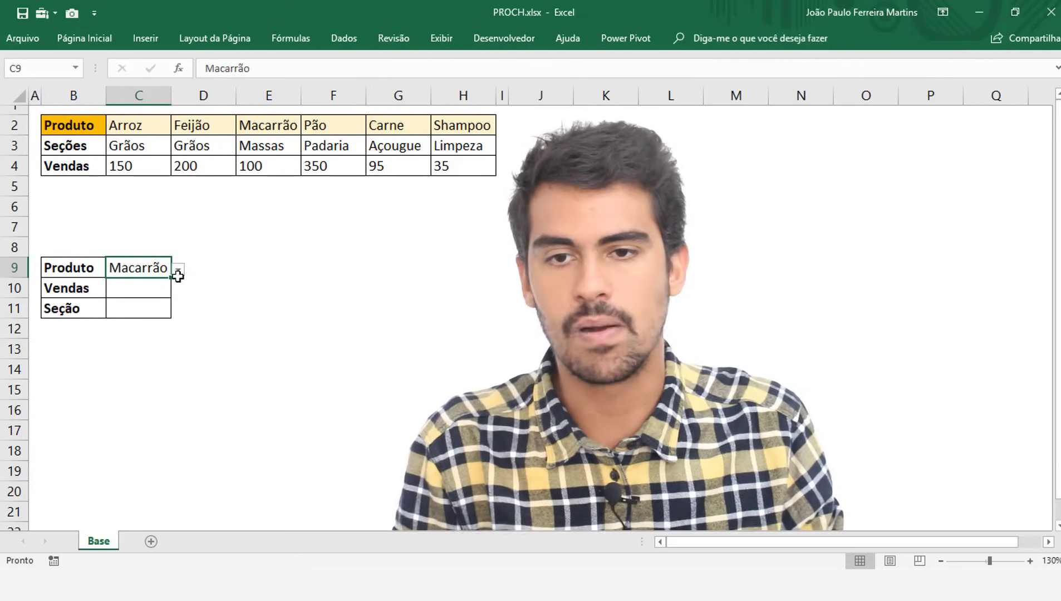
left_click(178, 272)
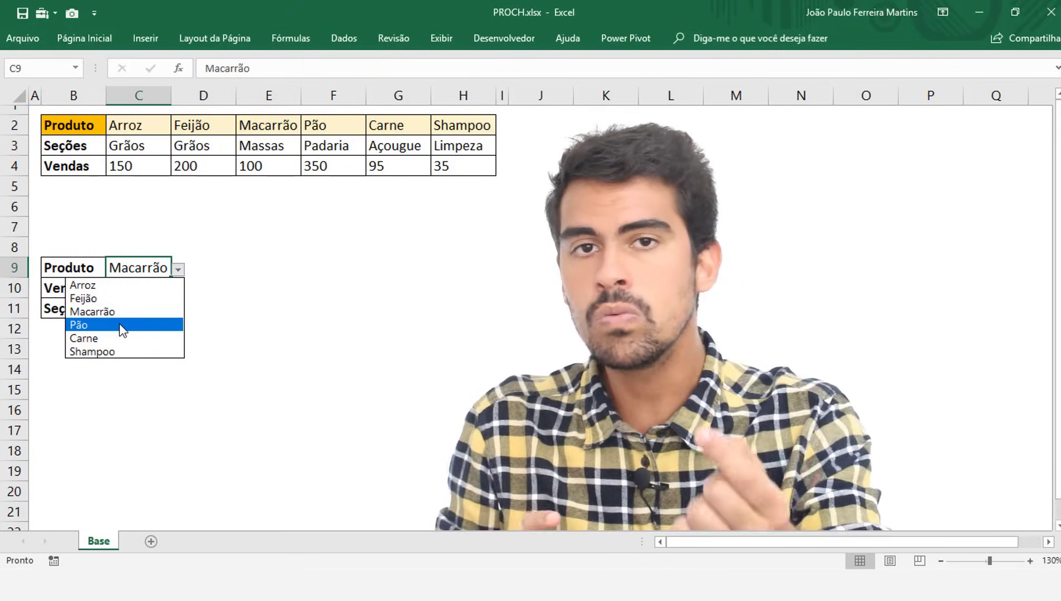
key("Escape")
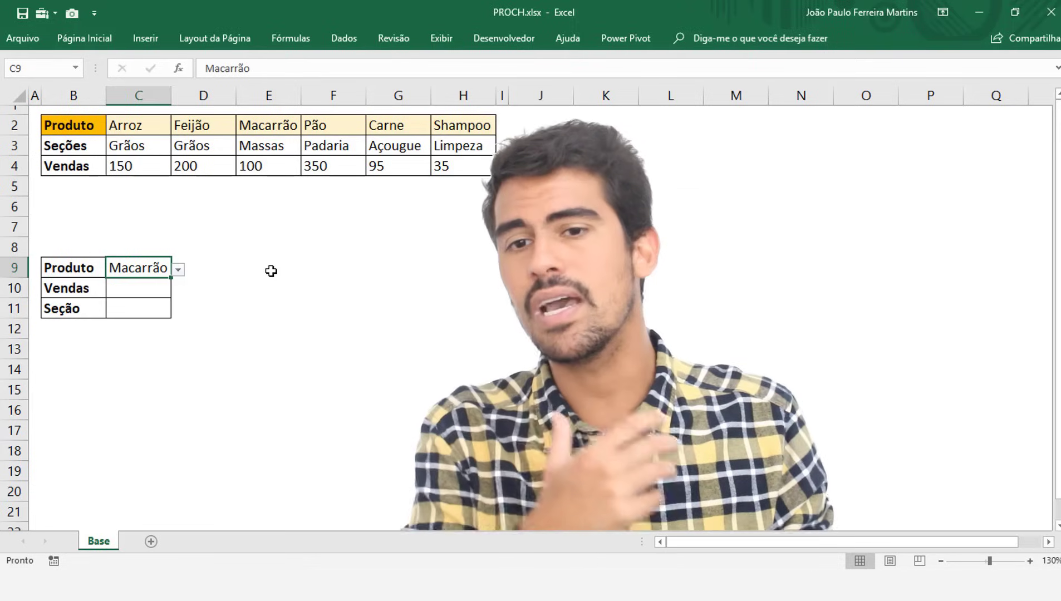
Point out the empty Vendas and Seção result cells below the product choice.
left_click(125, 289)
left_click(139, 304)
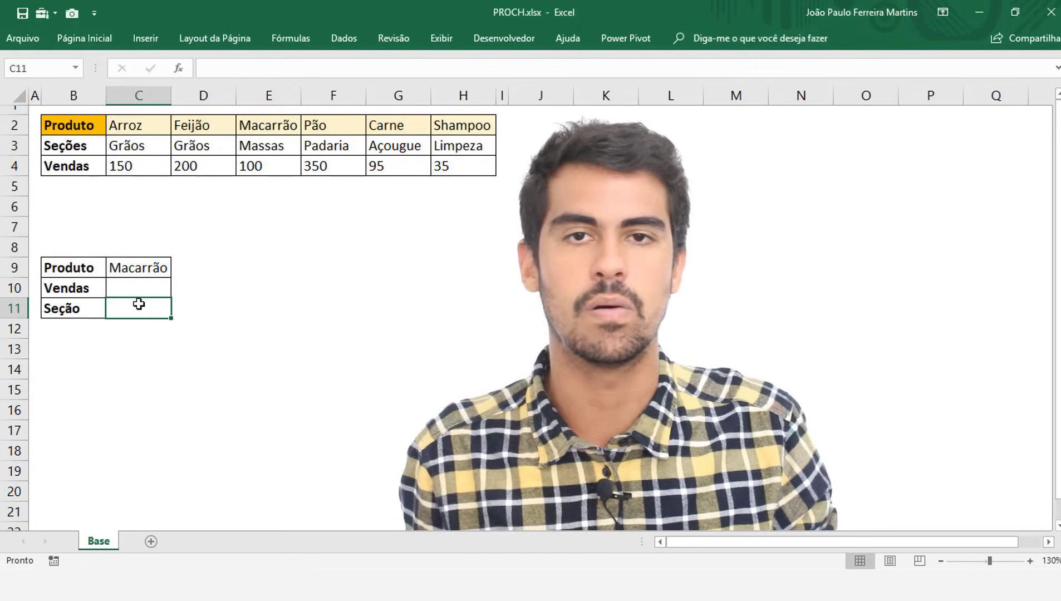
left_click(154, 273)
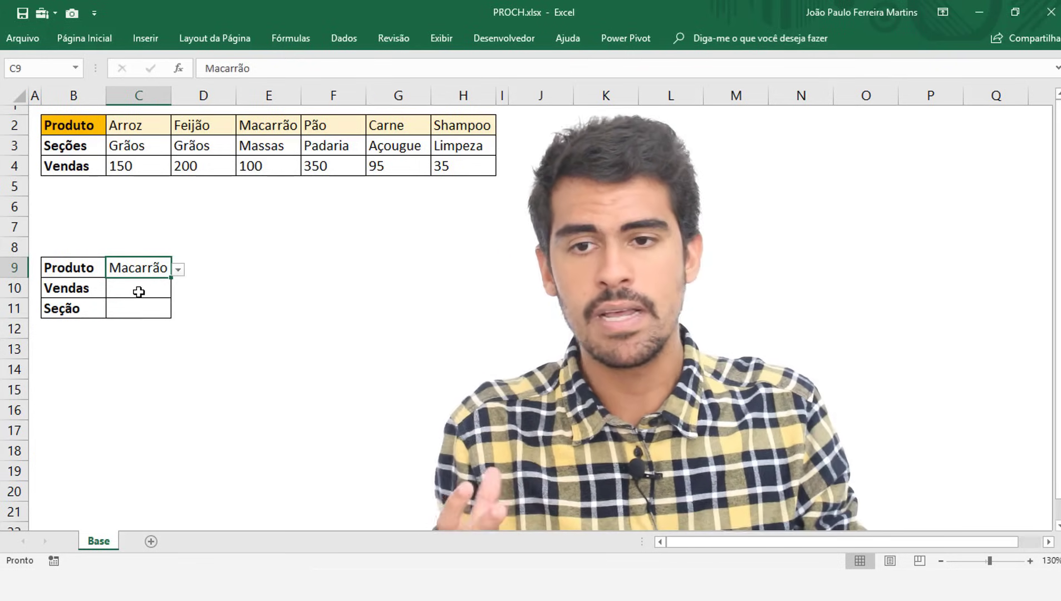
left_click(138, 291)
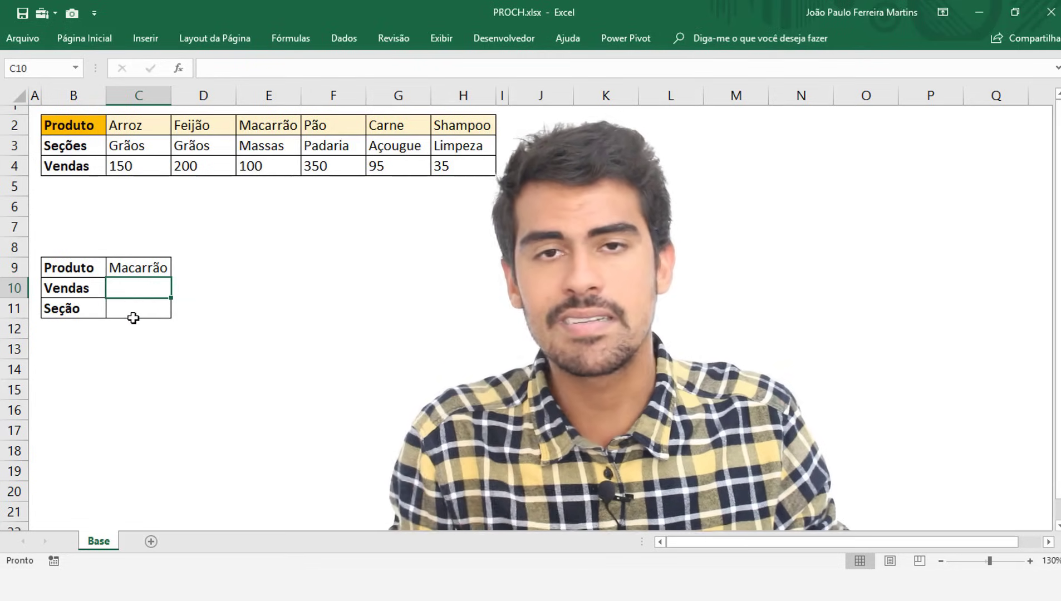
left_click(139, 311)
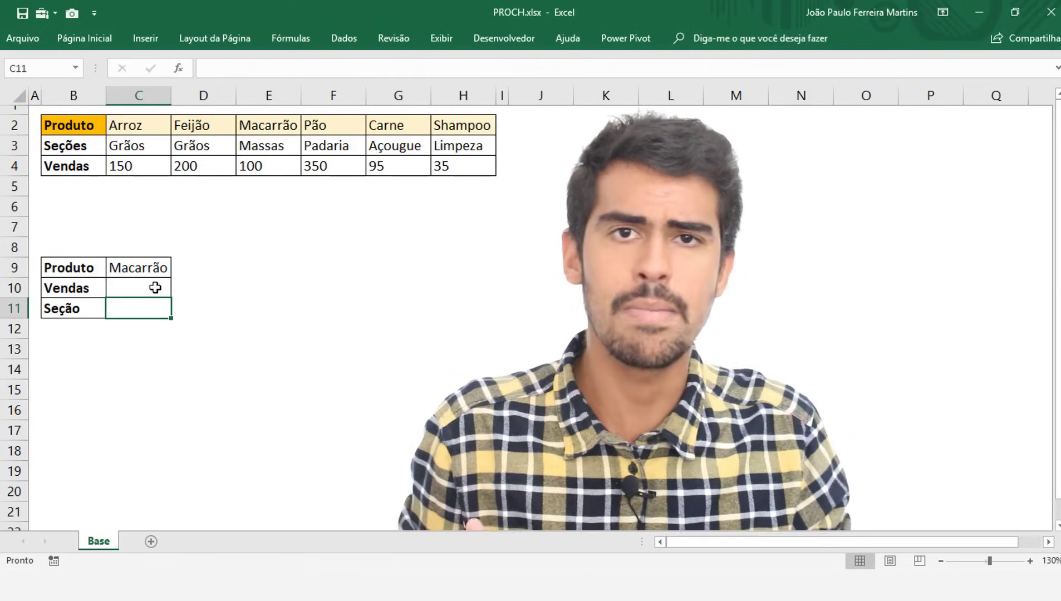
Choose Arroz in C9 and indicate its sales and section result cells.
left_click(160, 266)
left_click(178, 270)
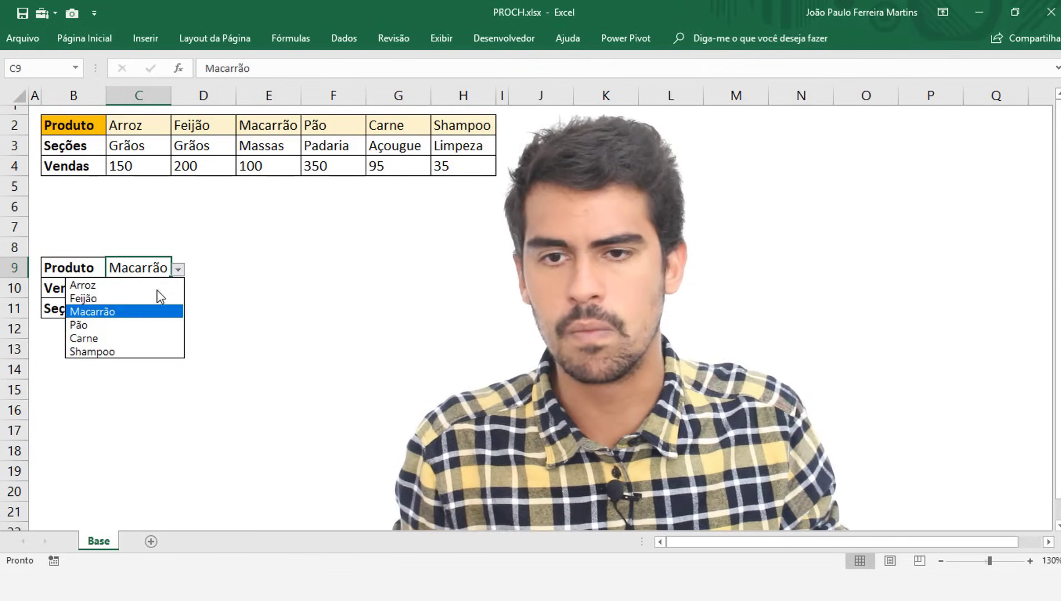
left_click(155, 289)
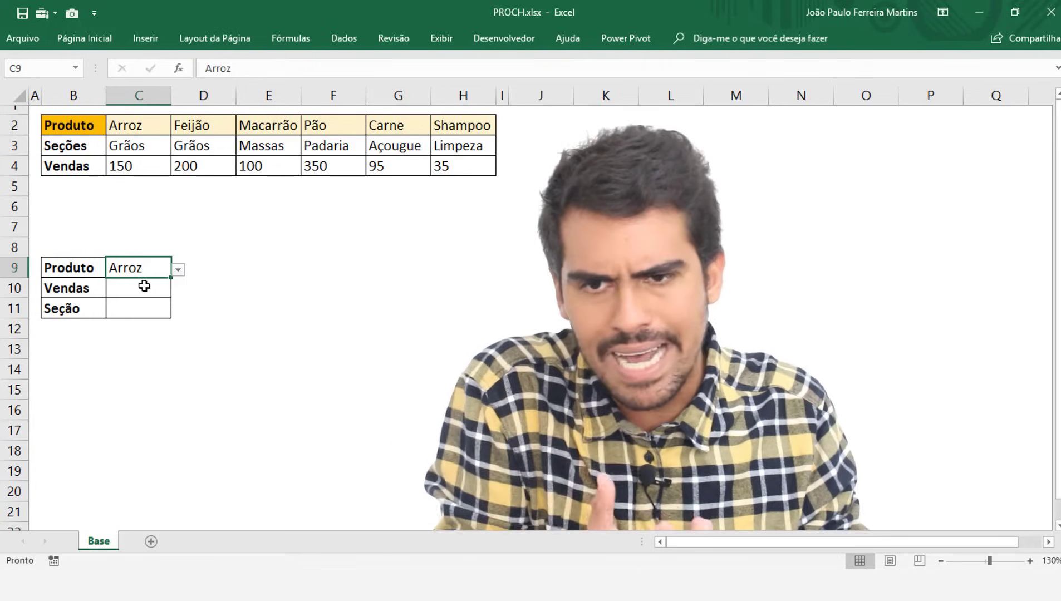
left_click(144, 285)
left_click(145, 310)
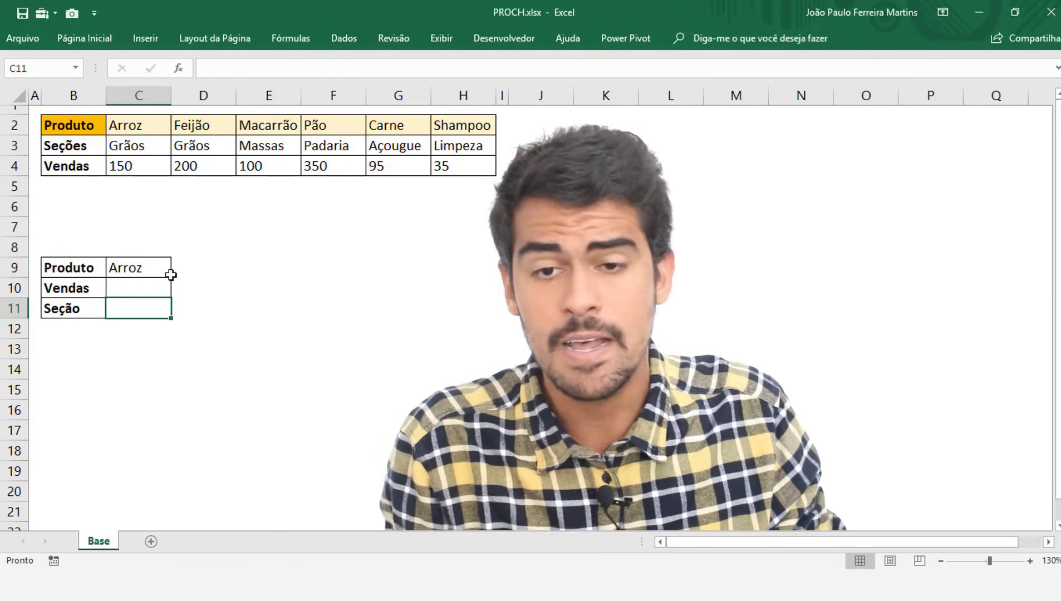
left_click(148, 294)
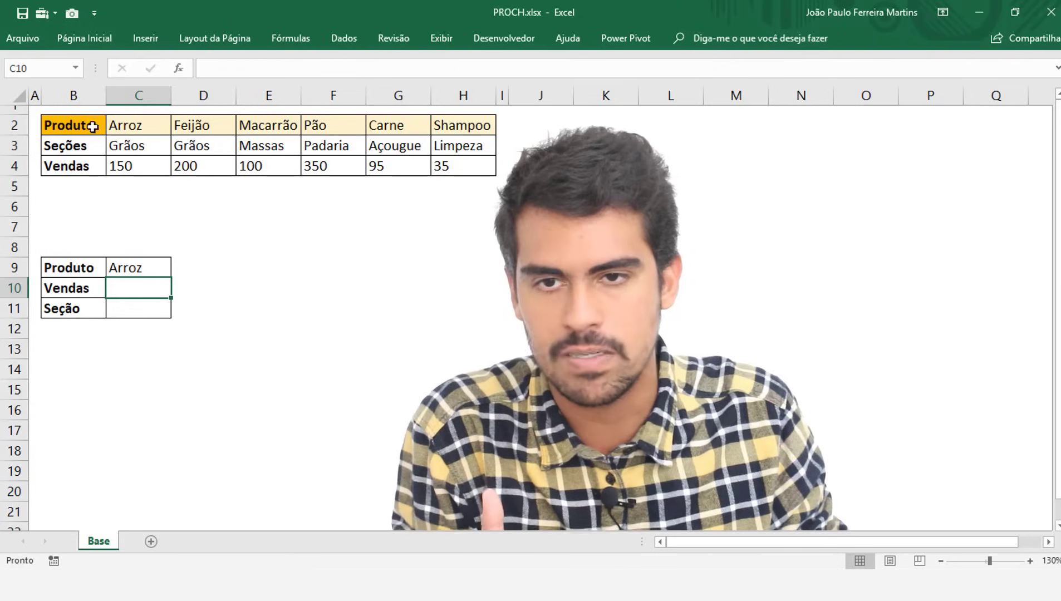
Highlight table B2:H4 and cell C9, then start a PROCH formula in C10.
left_click_drag(93, 127, 439, 167)
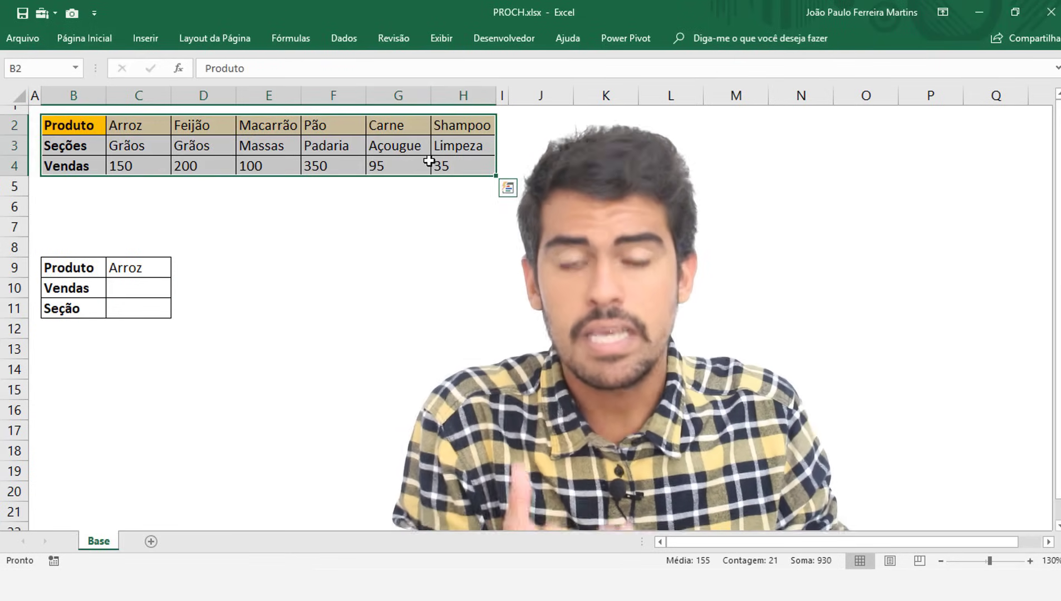
left_click(119, 268)
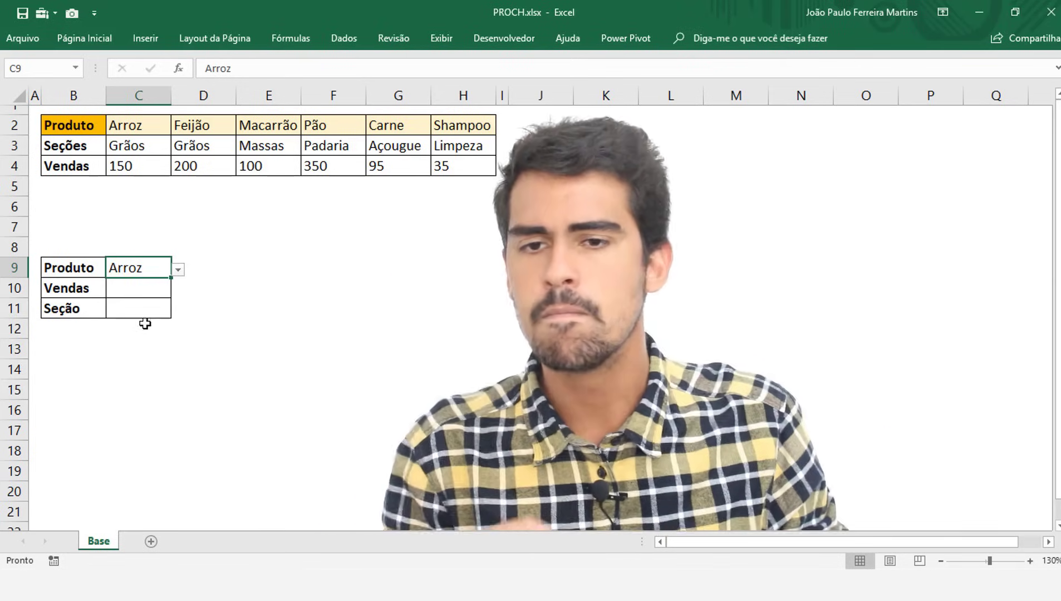
left_click(137, 291)
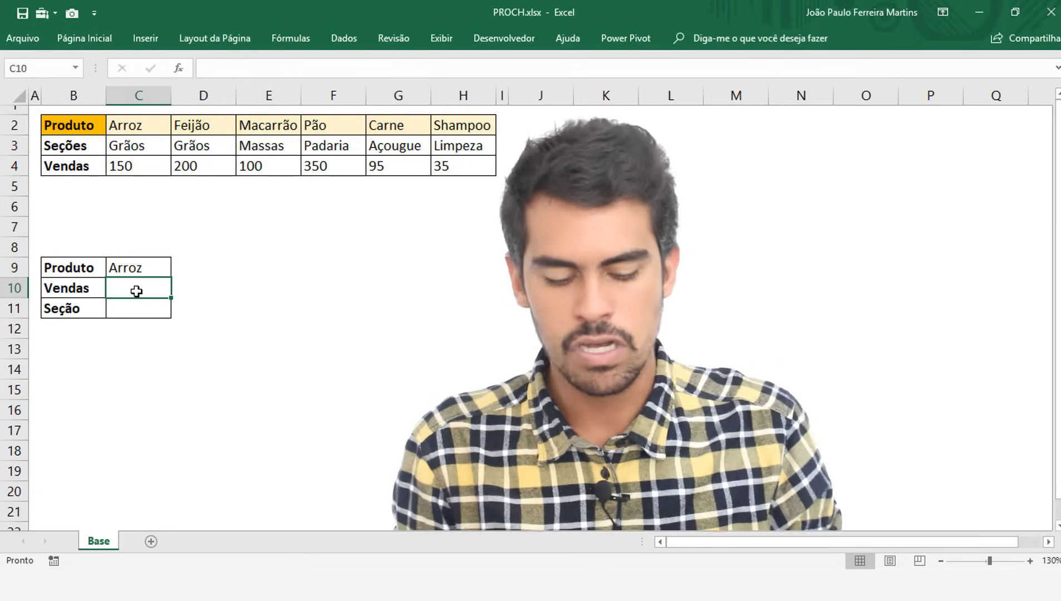
type("=proc")
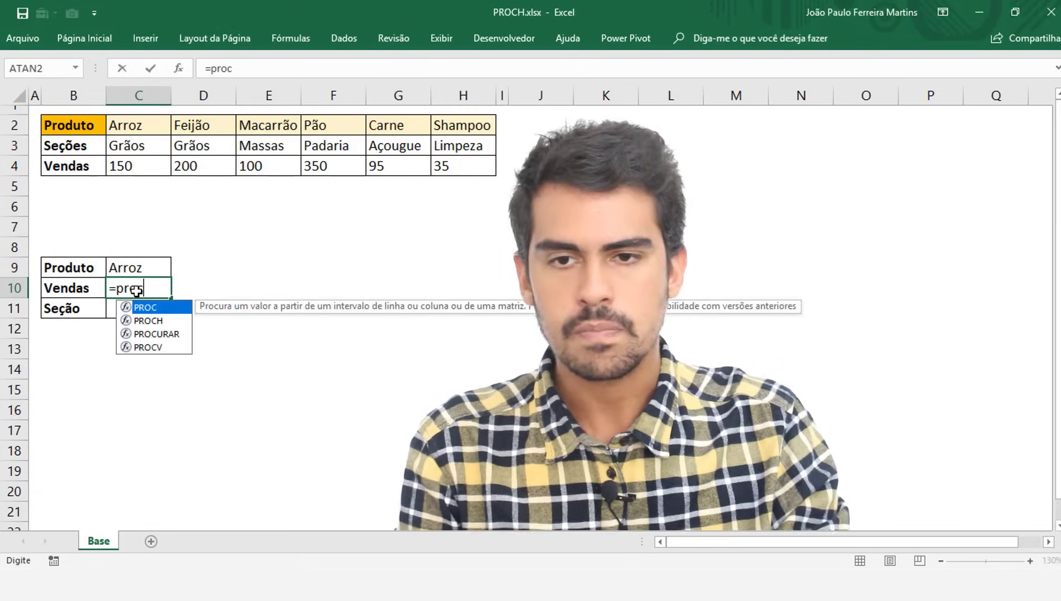
type("h")
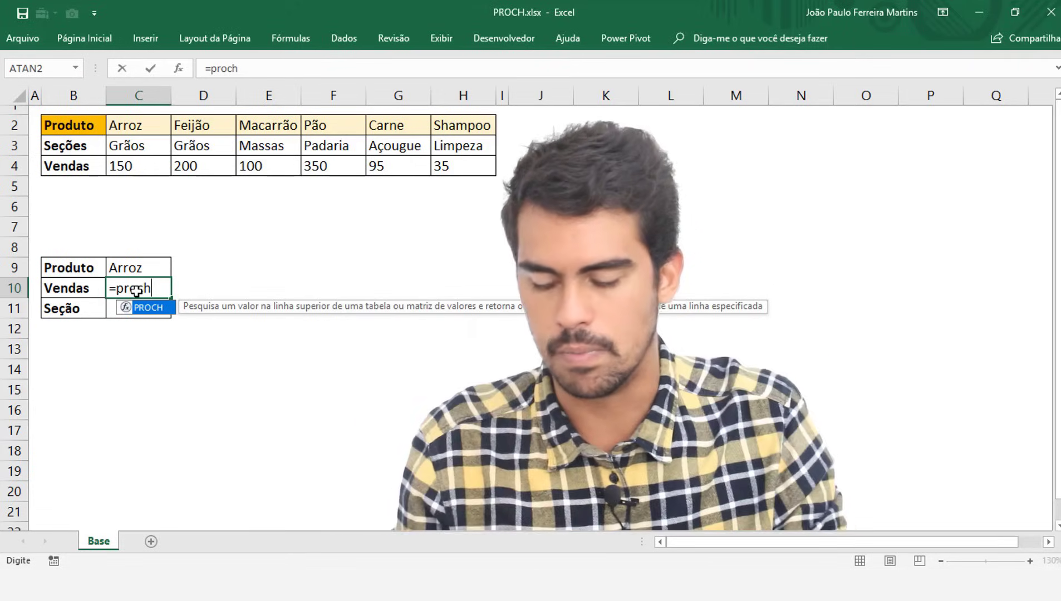
key("Tab")
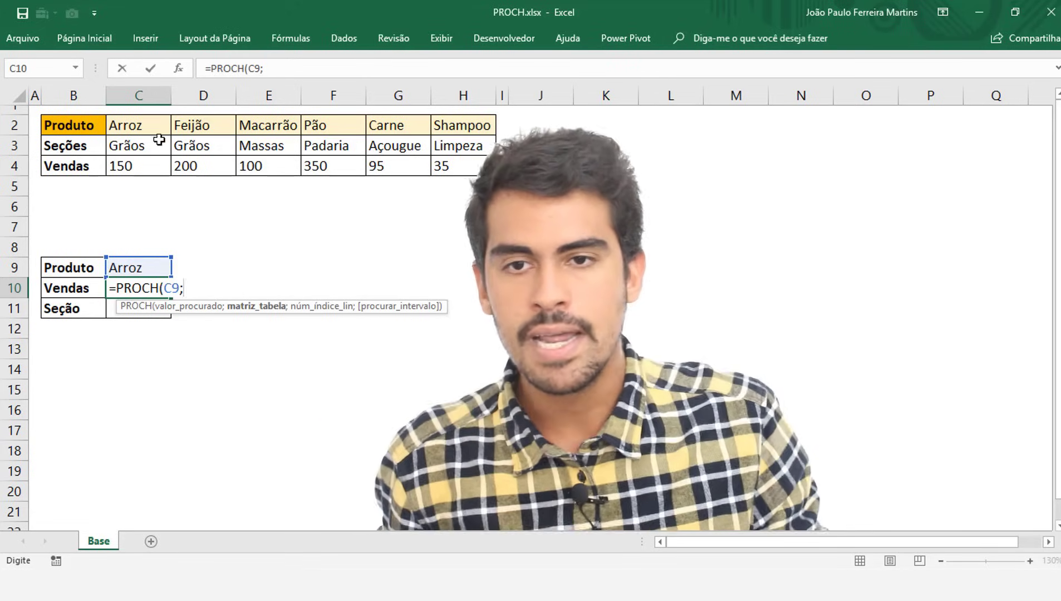
Add the range C2:H4 as PROCH's table argument, followed by a semicolon.
left_click(135, 119)
left_click_drag(218, 132, 484, 135)
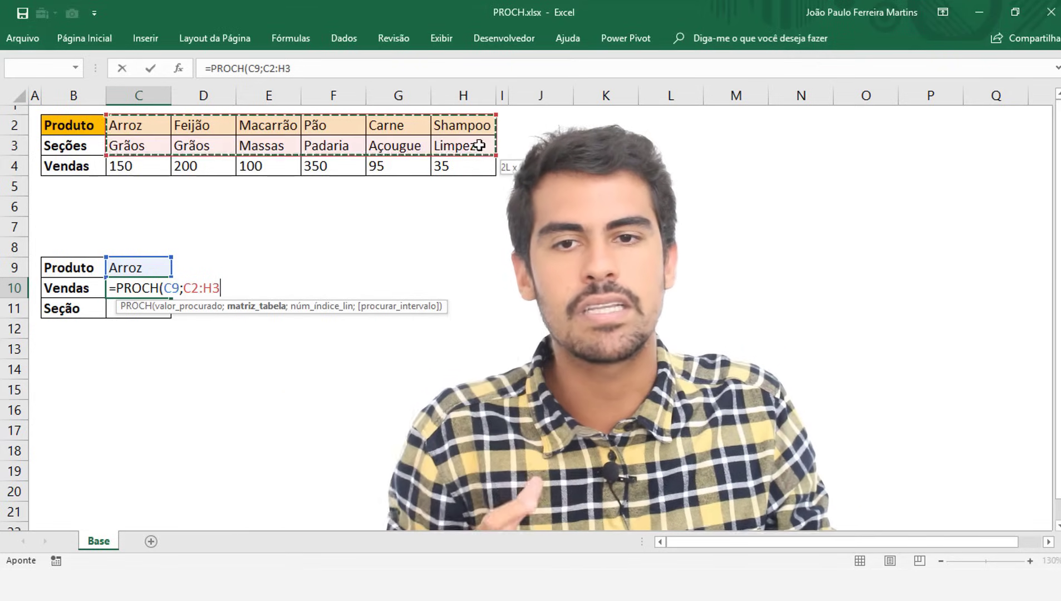
left_click_drag(474, 156, 474, 160)
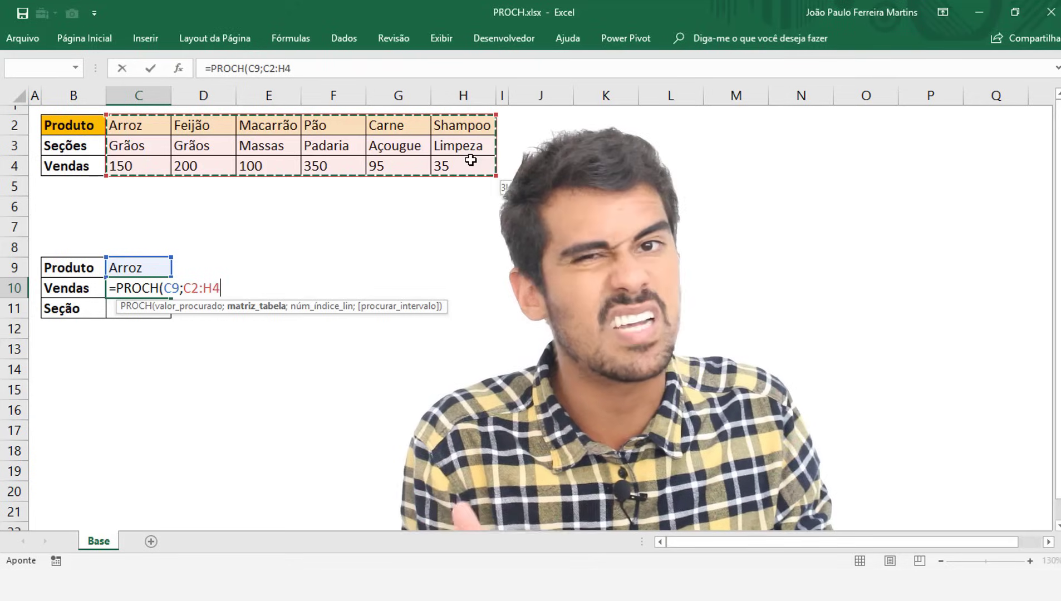
left_click_drag(471, 160, 470, 156)
type(";")
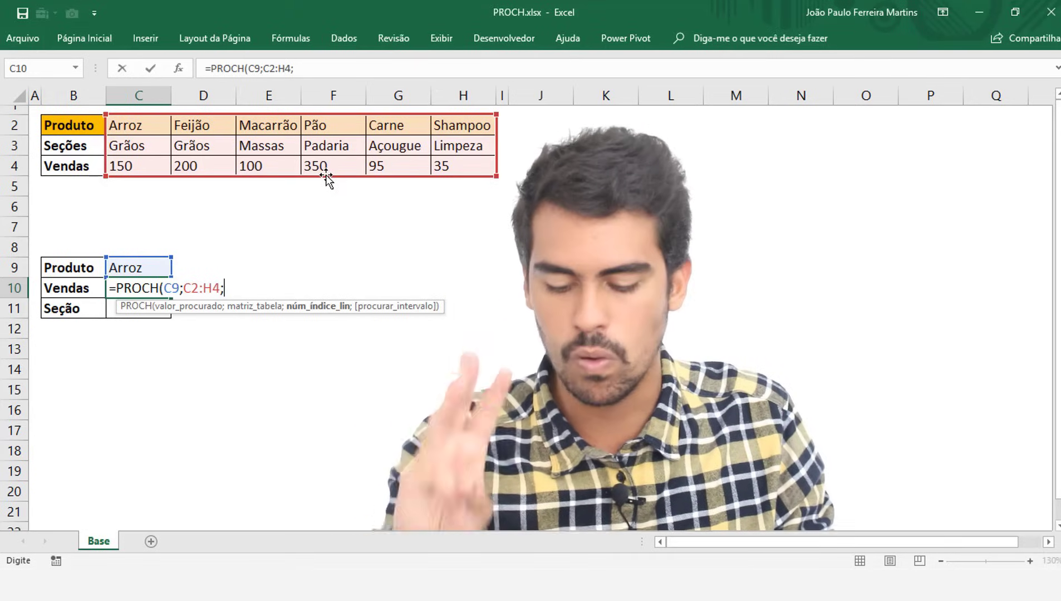
Finish the formula as =PROCH(C9;C2:H4;3;0) so C10 shows Arroz's sales, 150.
type("3")
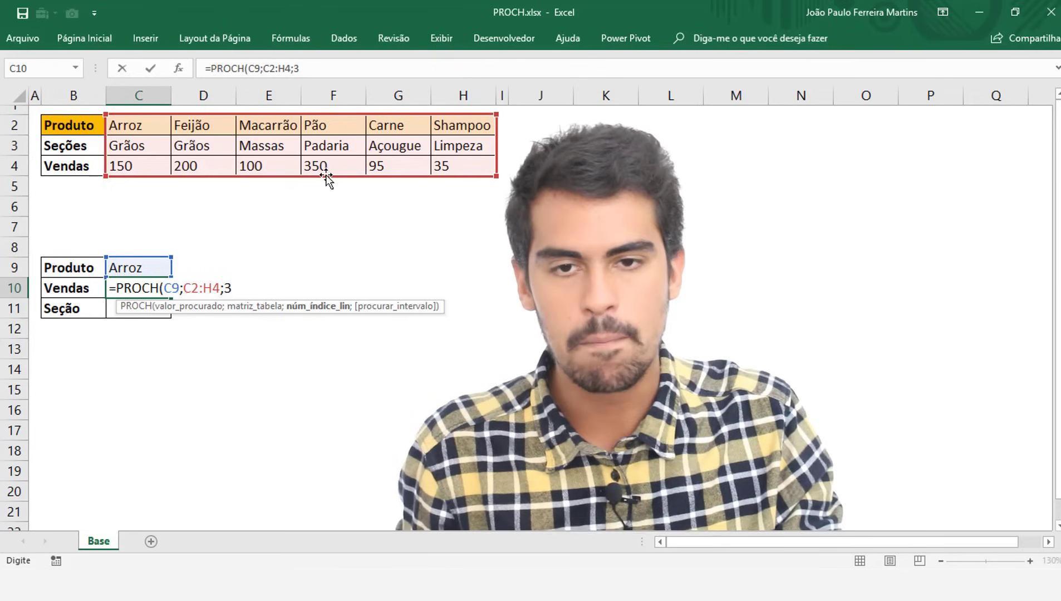
type(";0")
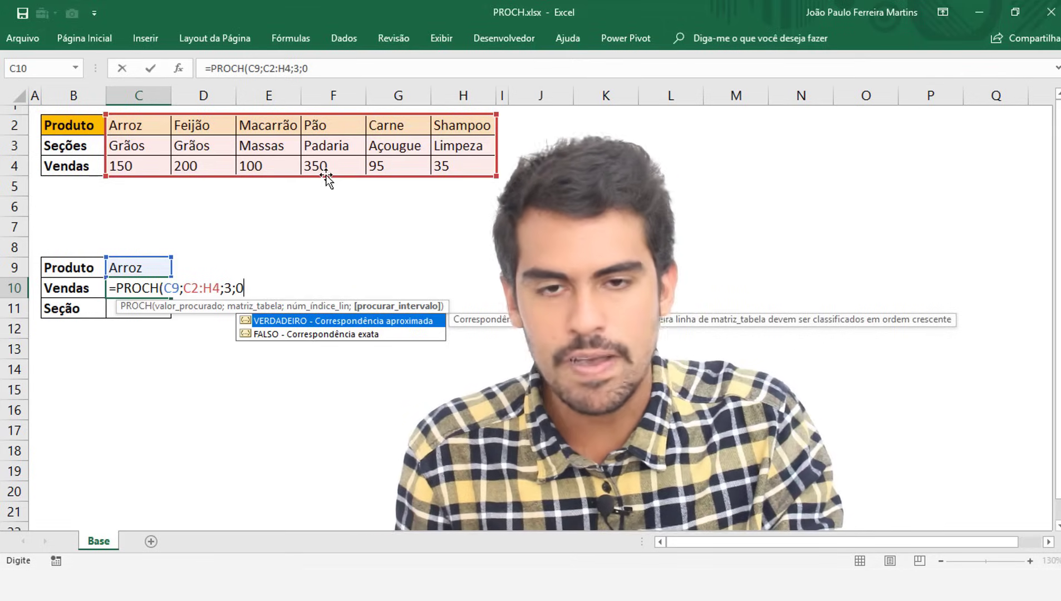
type(")")
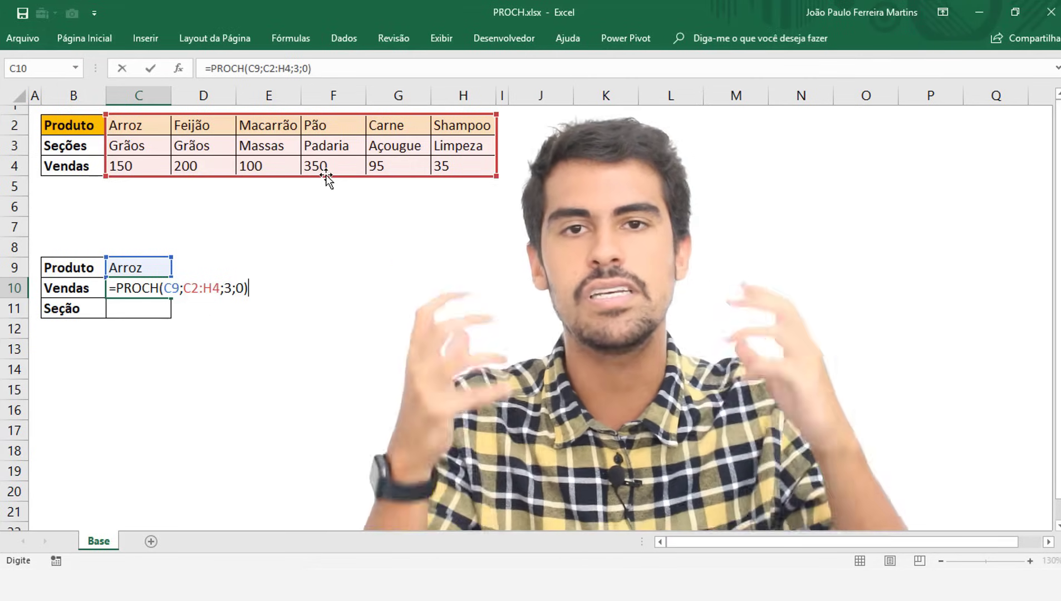
key("Return")
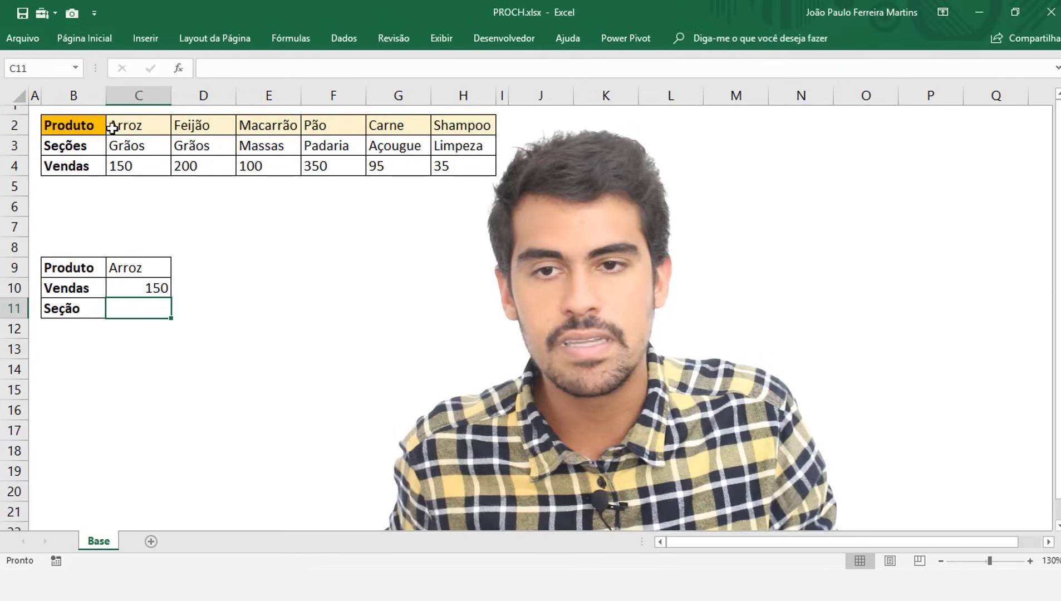
Cycle C9's dropdown through Carne, Macarrão and Feijão, leaving C10 showing 200.
left_click_drag(113, 128, 129, 157)
left_click(149, 268)
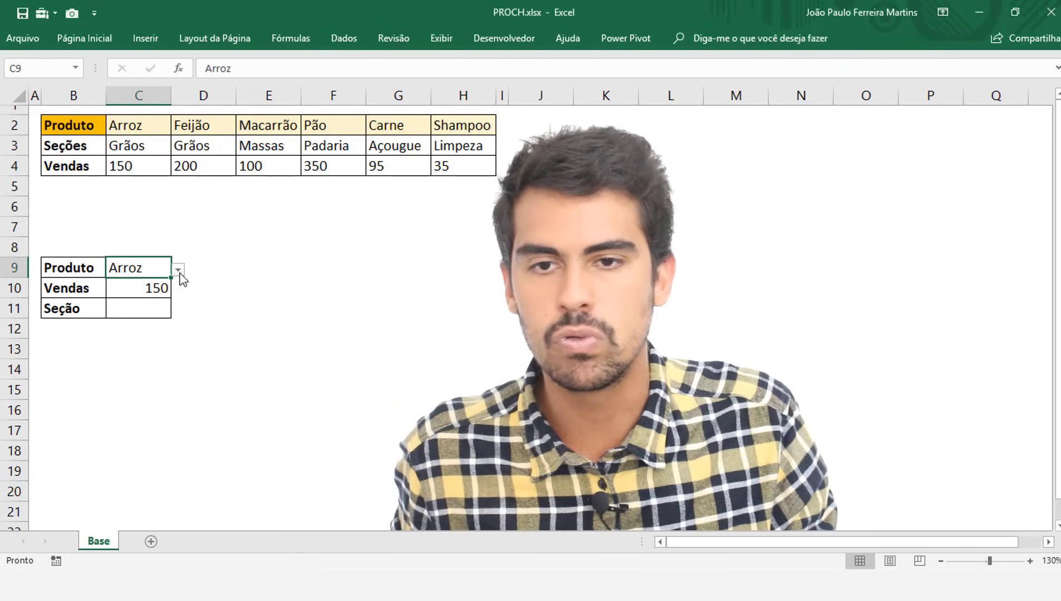
left_click(178, 270)
key("Escape")
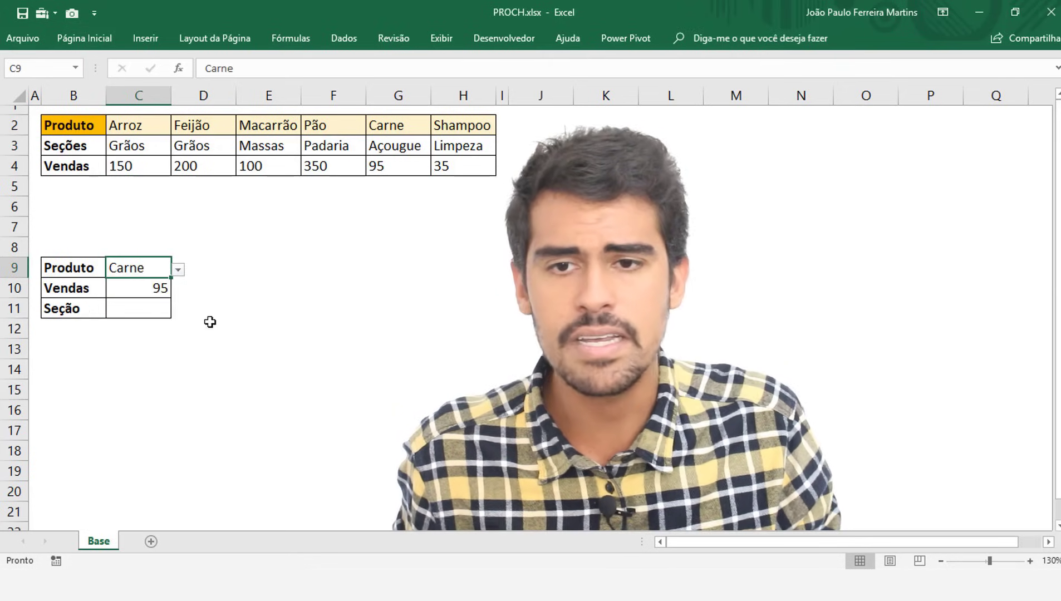
left_click(178, 270)
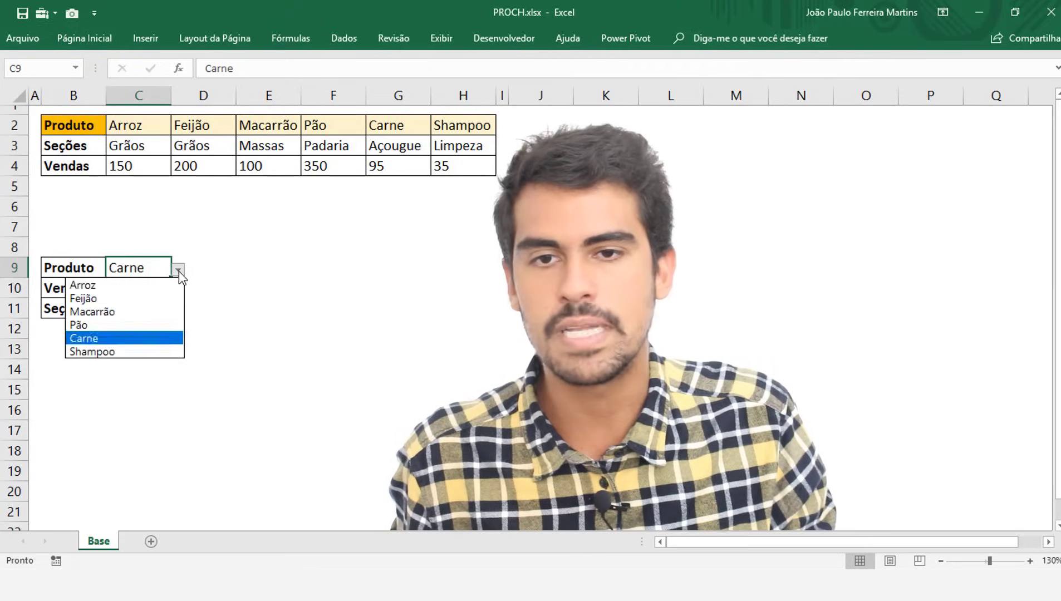
left_click(146, 309)
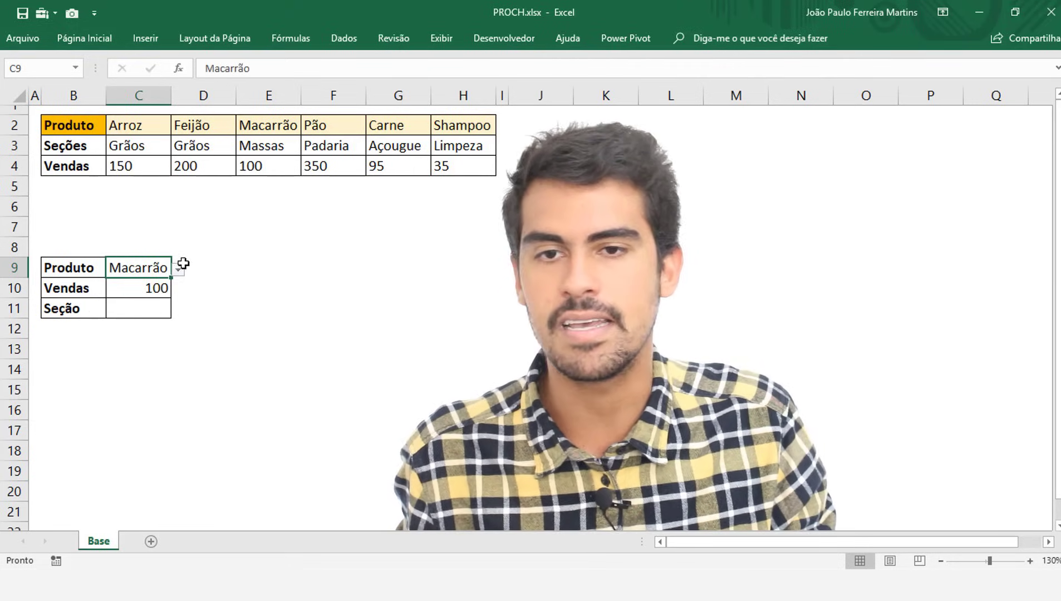
left_click(178, 270)
left_click(152, 301)
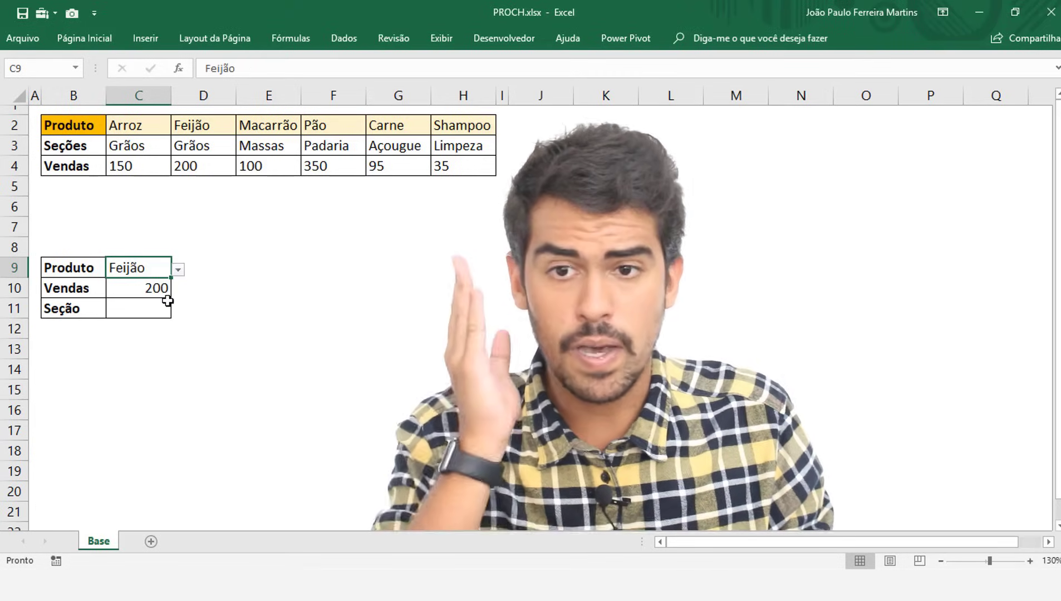
left_click(165, 304)
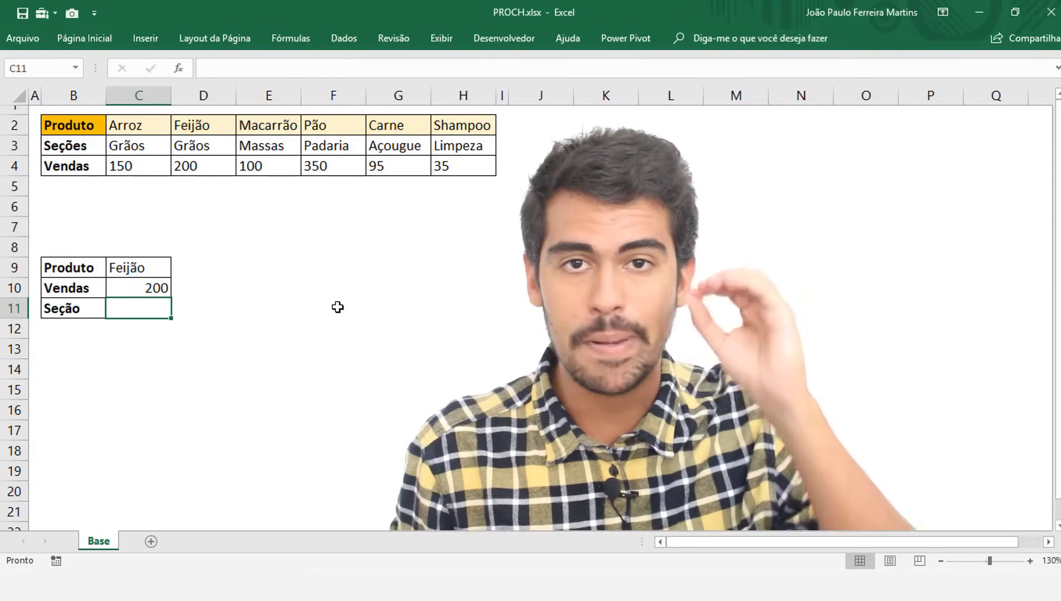
left_click_drag(82, 315, 128, 316)
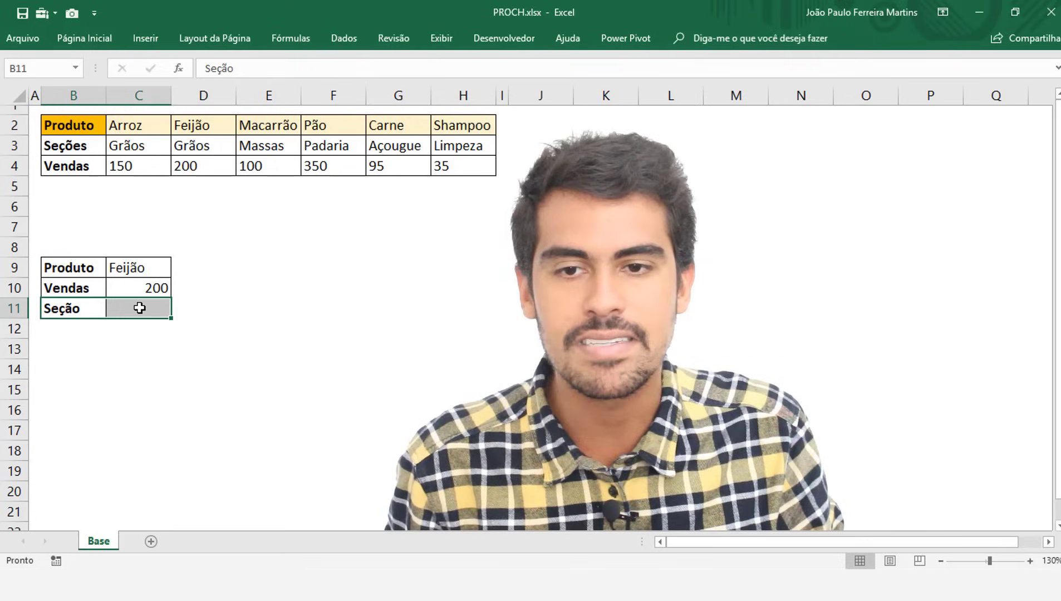
left_click(139, 308)
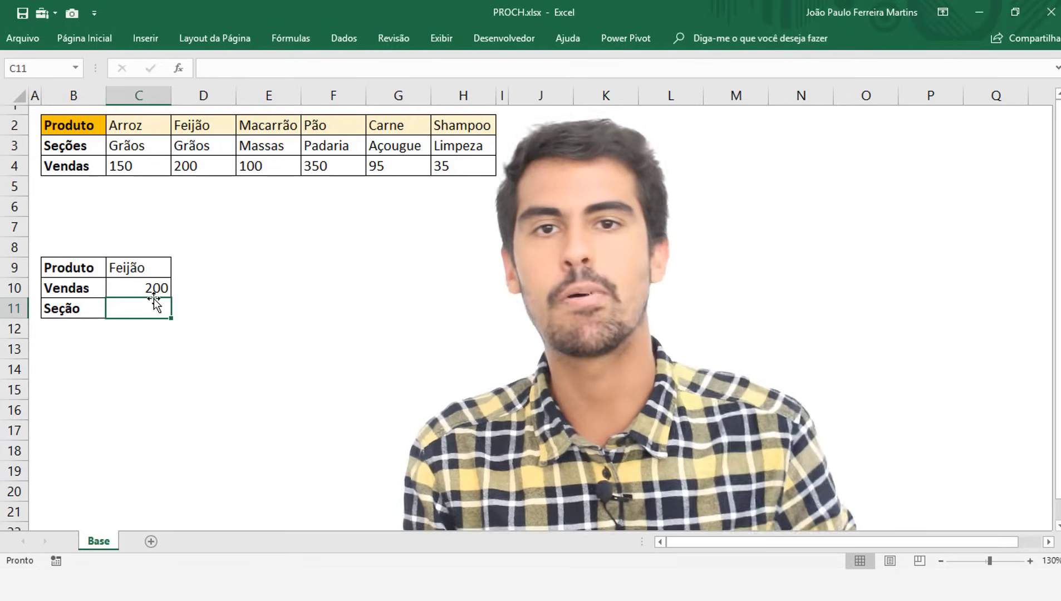